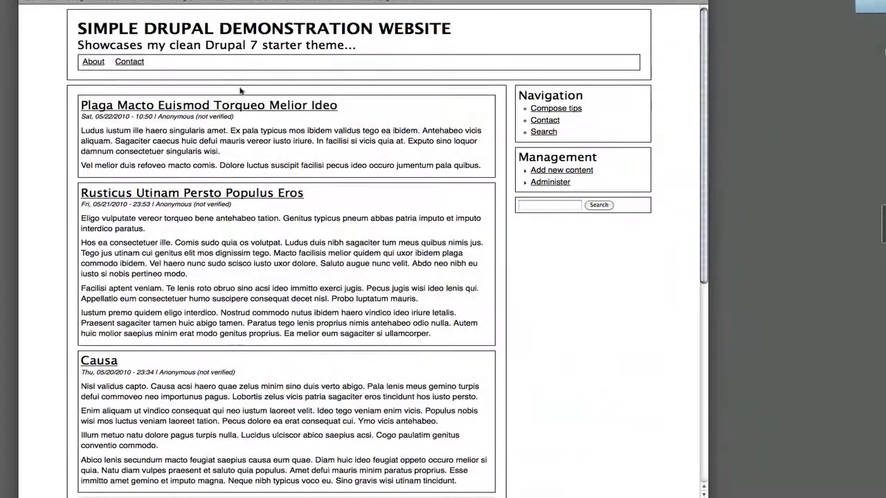
- Open the edit form of 'Rusticus Utinam Persto Populus Eros' and select its body text
click(153, 192)
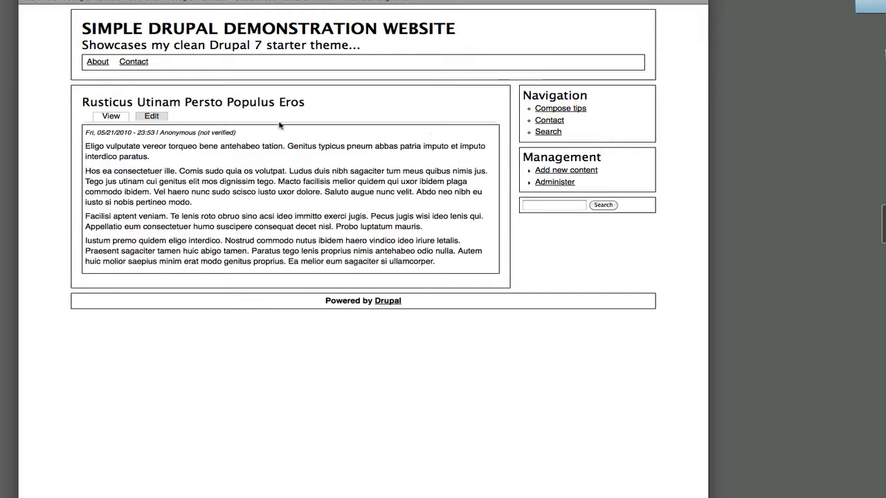
click(156, 119)
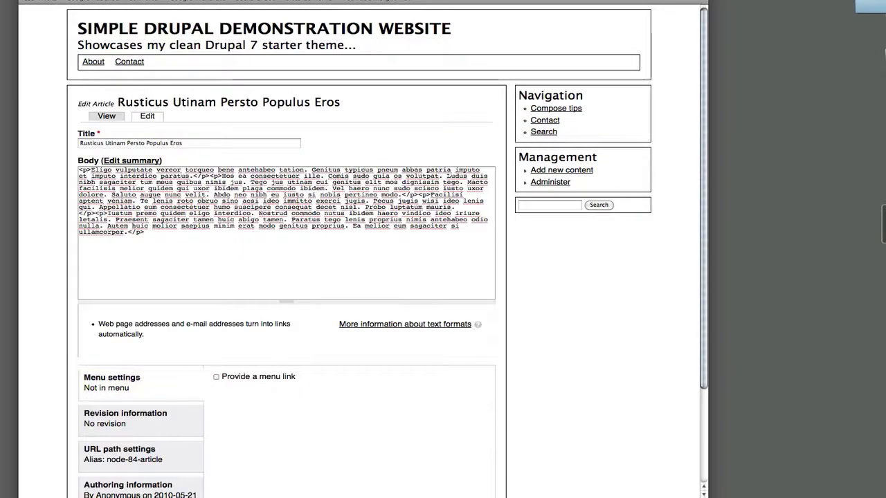
click(316, 245)
drag(314, 239, 187, 65)
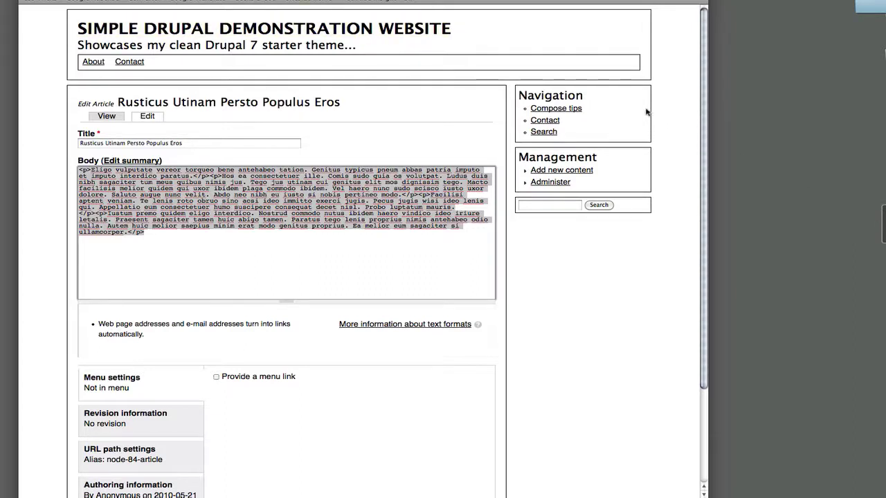
- Scroll through the Core modules list to check Field UI, File and Image are enabled
click(559, 198)
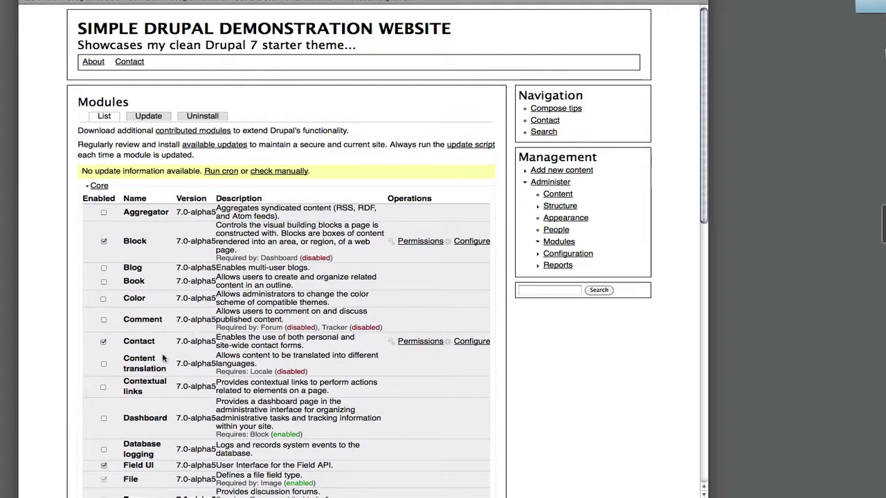
scroll(138, 311, down, 1)
scroll(69, 284, down, 2)
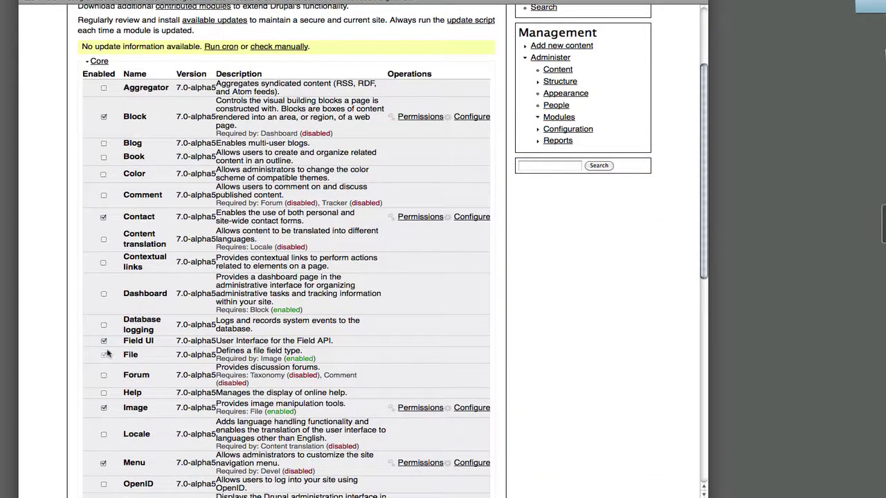
scroll(108, 354, down, 1)
scroll(72, 240, down, 2)
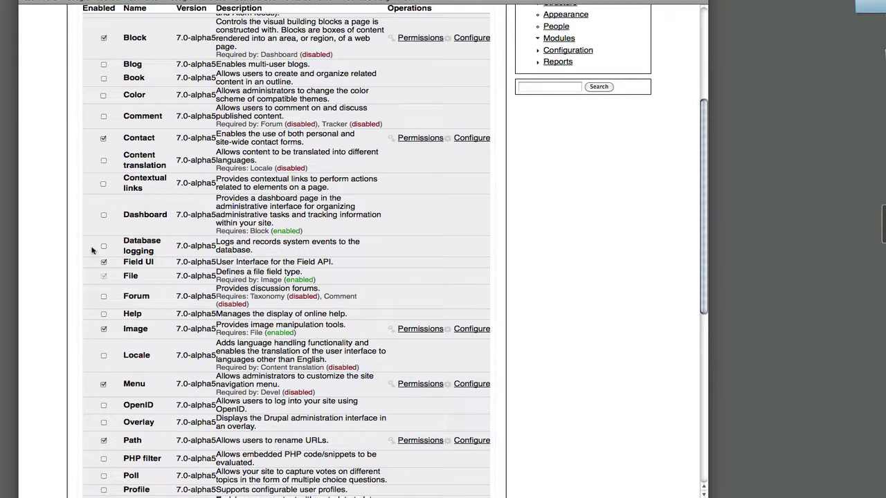
scroll(43, 202, down, 1)
scroll(118, 173, down, 2)
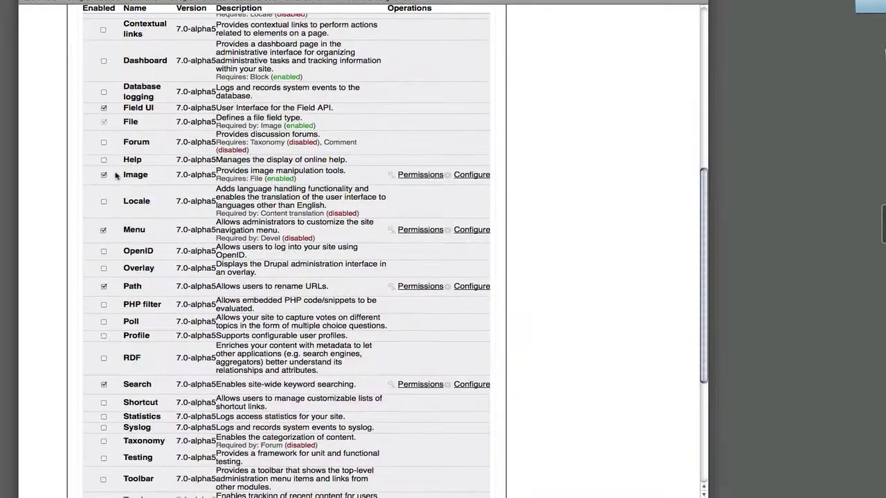
scroll(129, 135, down, 1)
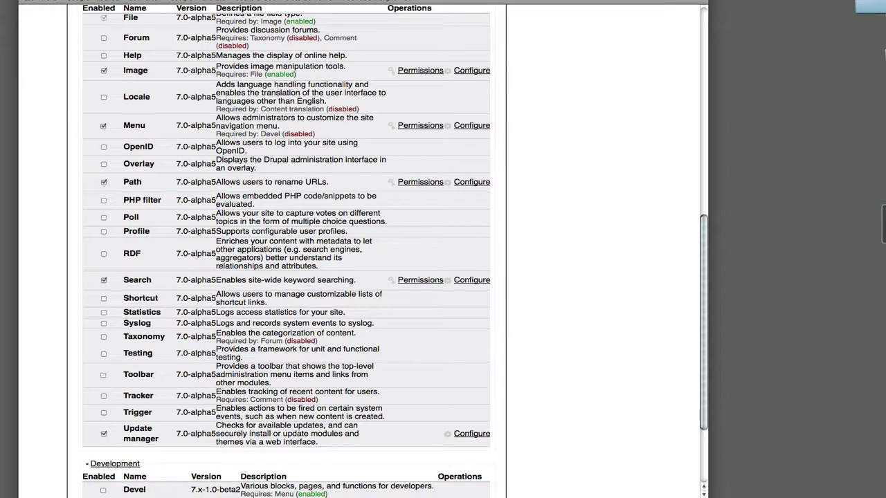
scroll(429, 370, up, 1)
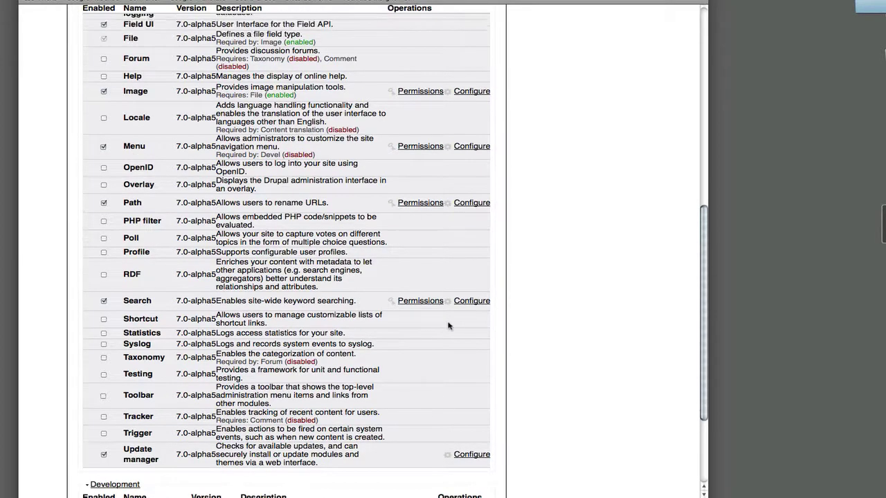
scroll(443, 346, up, 1)
scroll(450, 325, up, 5)
scroll(436, 294, up, 3)
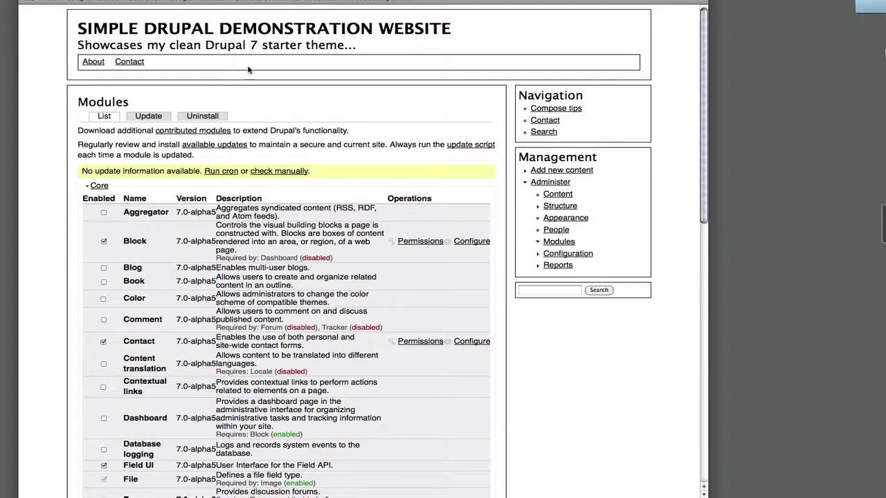
scroll(290, 277, down, 15)
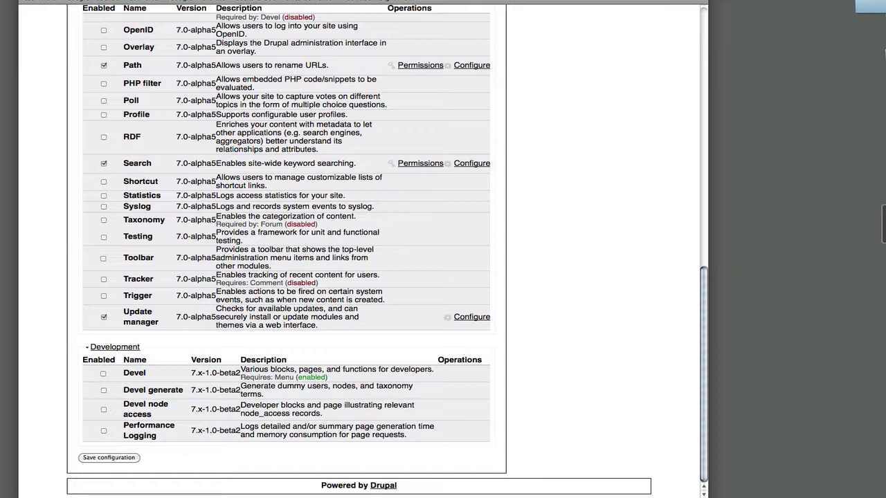
- Dismiss the address-bar suggestions and scroll back to the top of the Modules list
text(s)
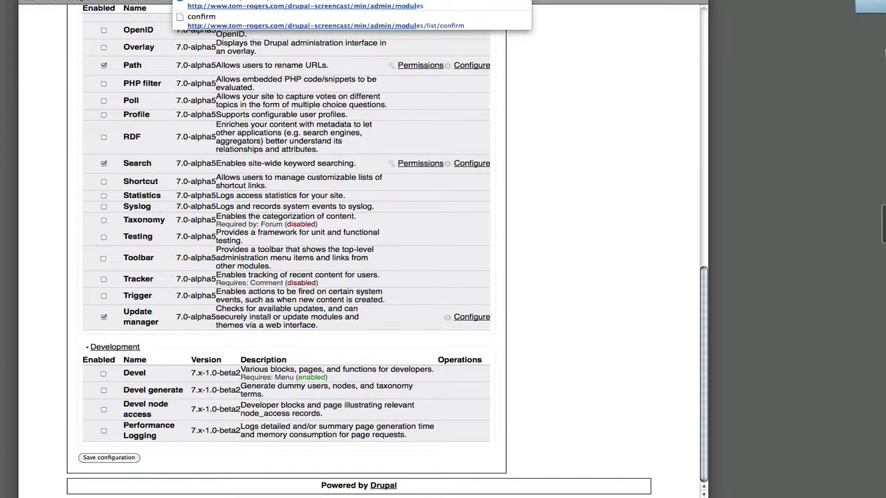
key(Down)
key(Escape)
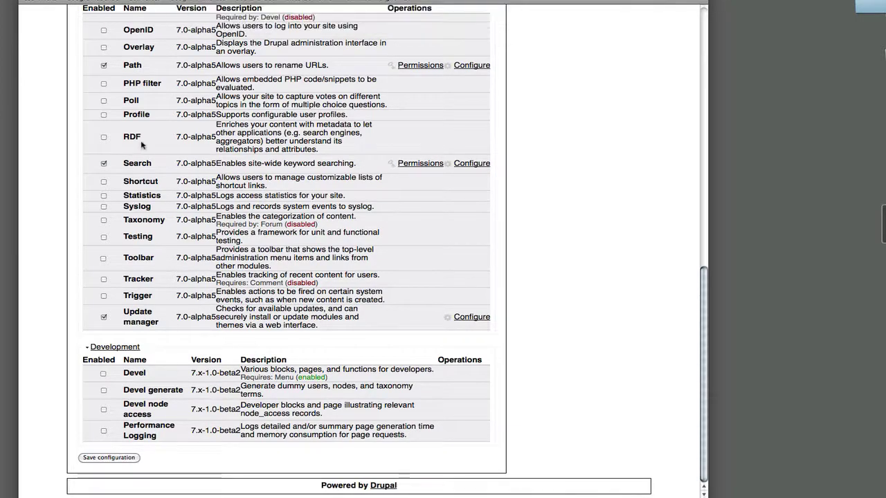
scroll(244, 182, up, 3)
scroll(244, 182, up, 5)
scroll(243, 182, up, 3)
scroll(277, 103, up, 1)
scroll(299, 10, up, 2)
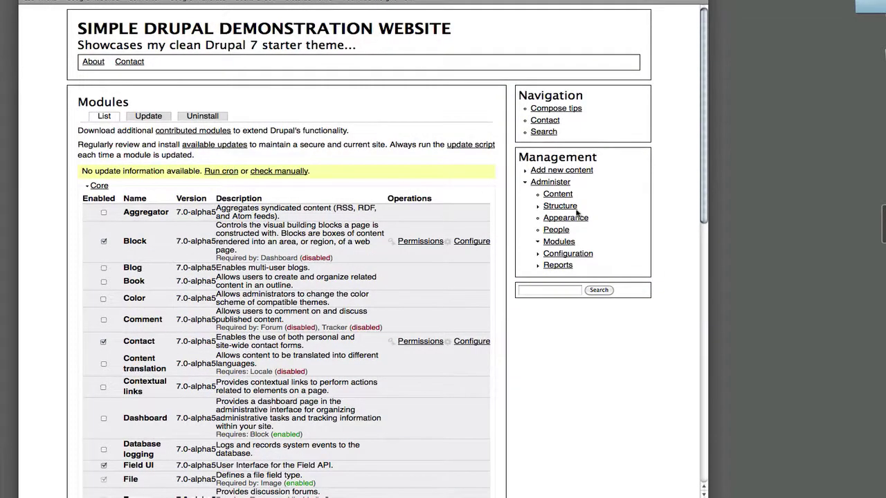
- Go through Content and Structure to the Content types page listing Article
click(570, 196)
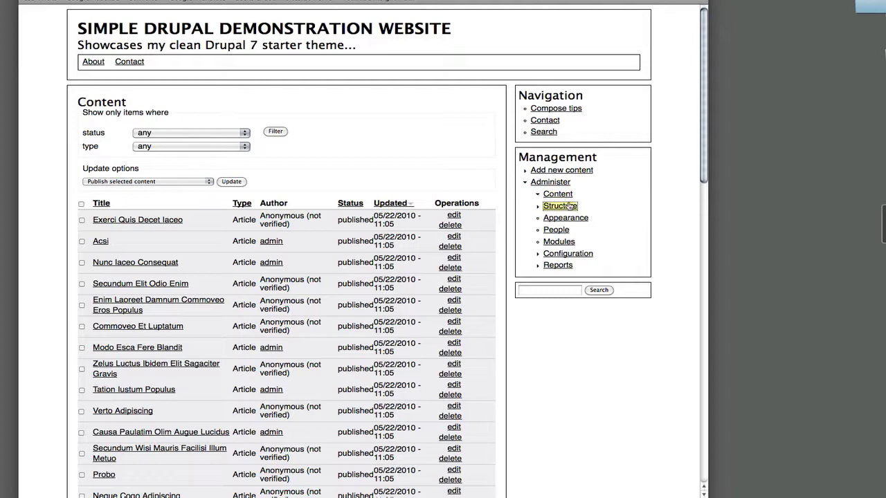
click(569, 205)
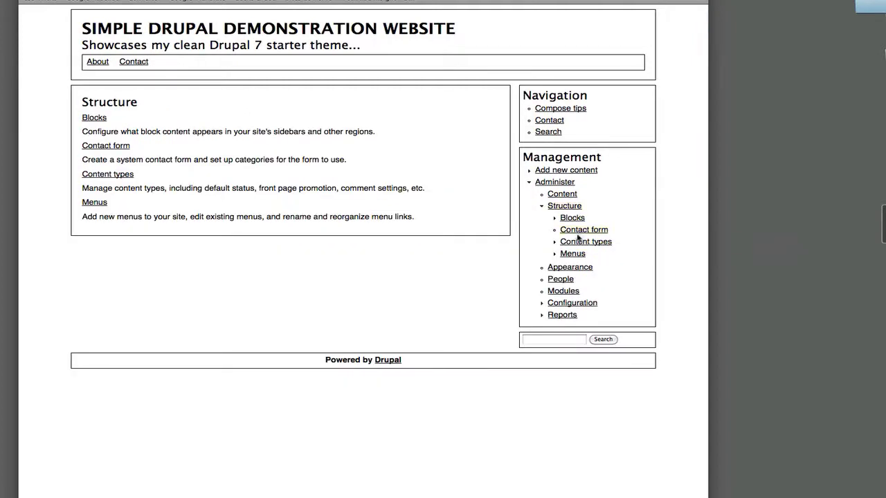
click(572, 240)
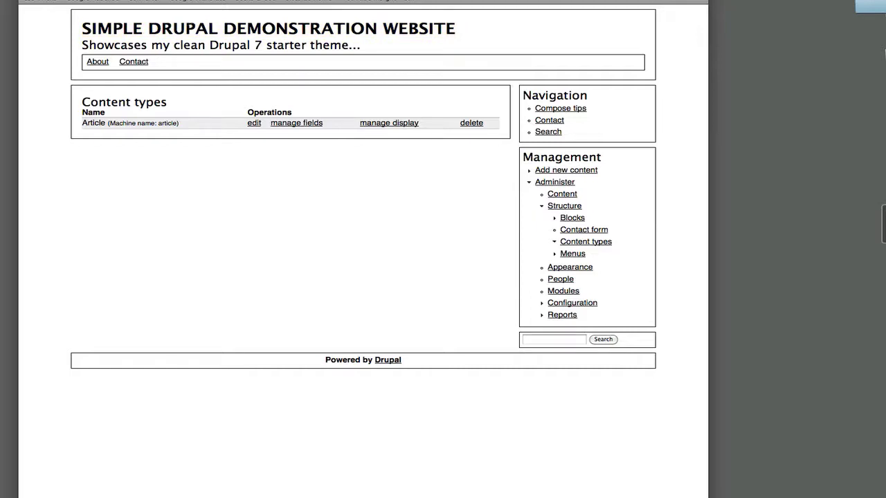
- Open manage fields for the Article content type
right_click(289, 95)
click(275, 110)
right_click(292, 133)
click(289, 131)
right_click(287, 126)
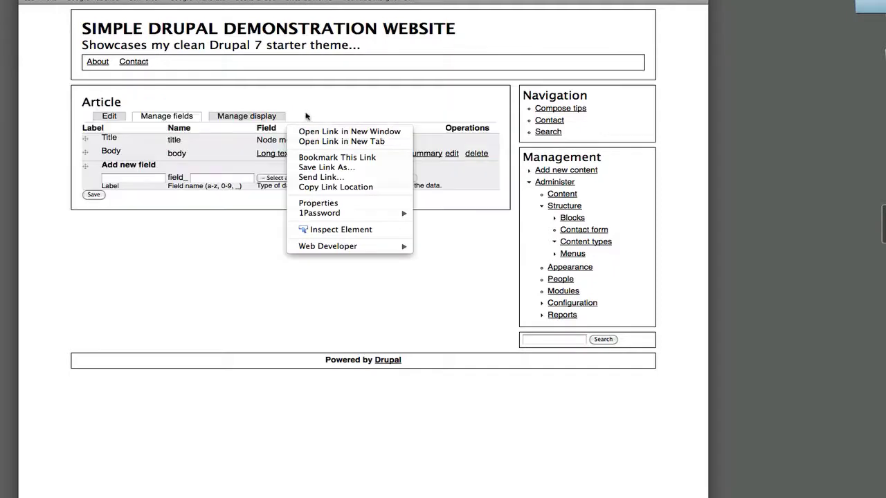
click(308, 124)
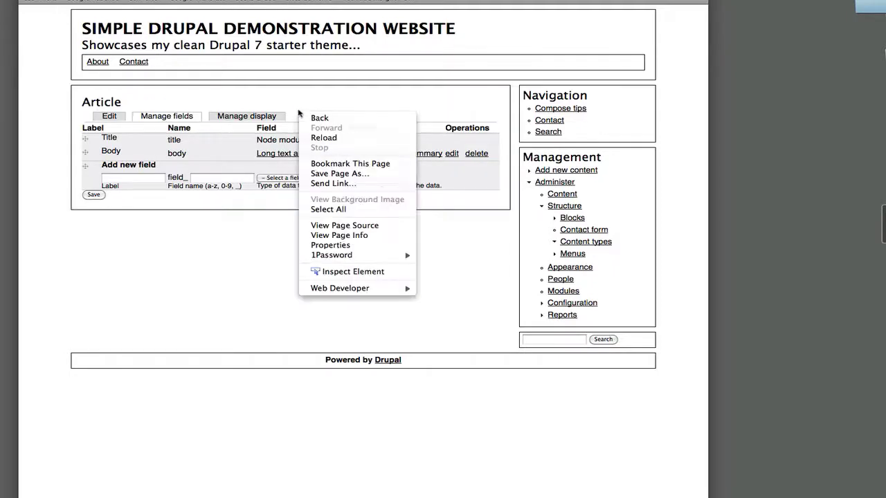
right_click(295, 118)
click(295, 119)
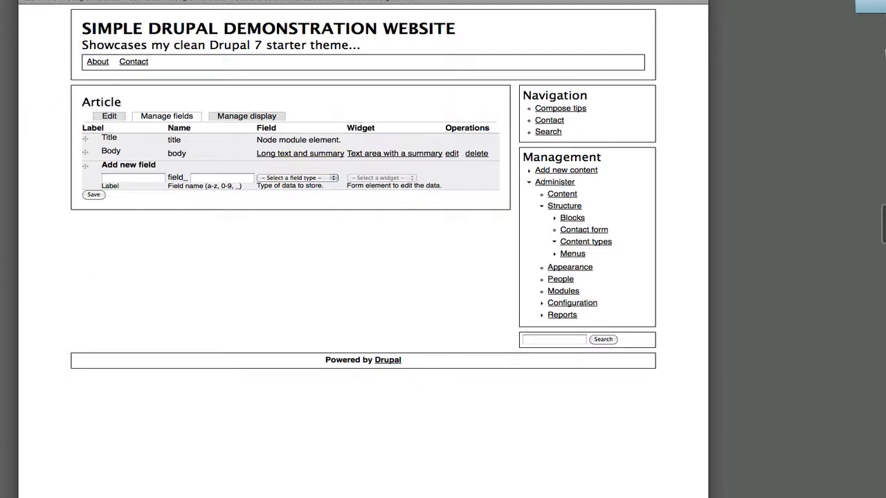
- Review the Article fields table with Title and Body, and focus the new field name box
right_click(63, 141)
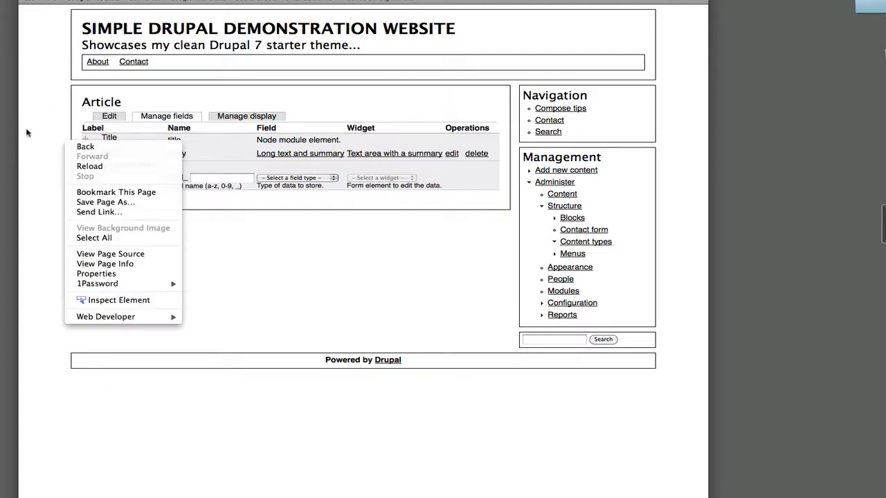
click(32, 132)
drag(33, 132, 141, 130)
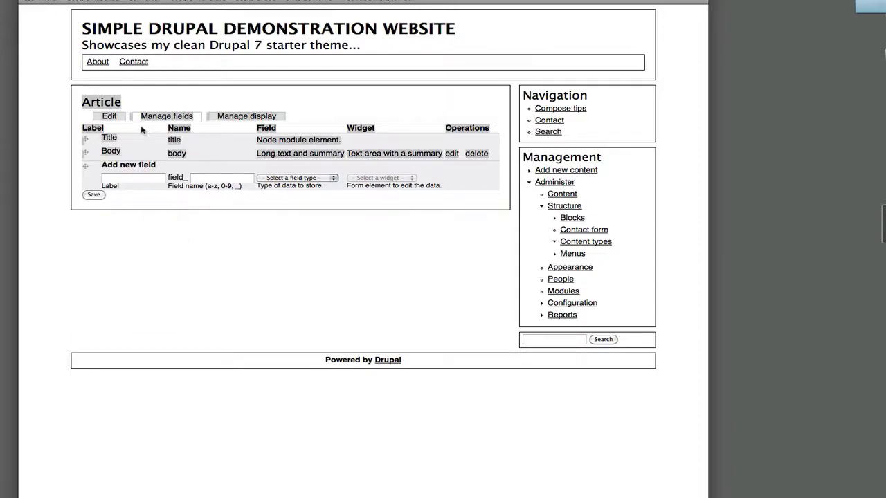
click(244, 90)
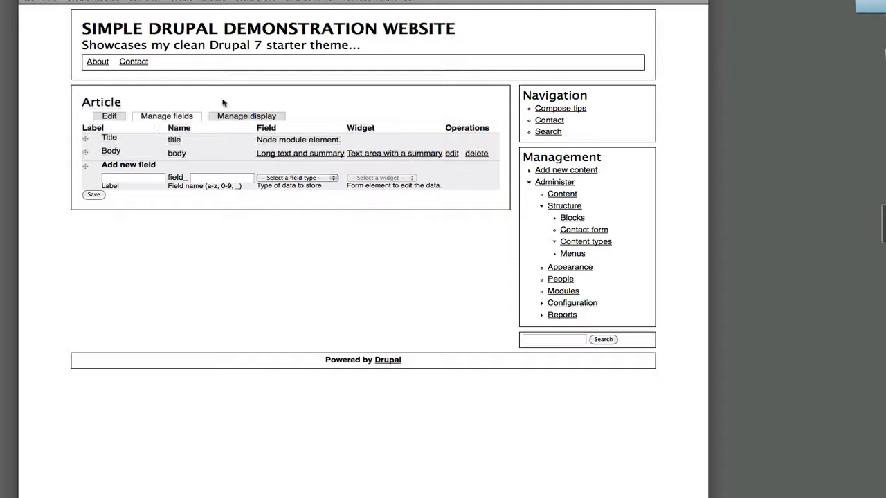
right_click(242, 181)
click(200, 153)
right_click(38, 147)
click(45, 116)
- Add a new Article field labelled Image with machine name field_img
click(88, 152)
click(87, 167)
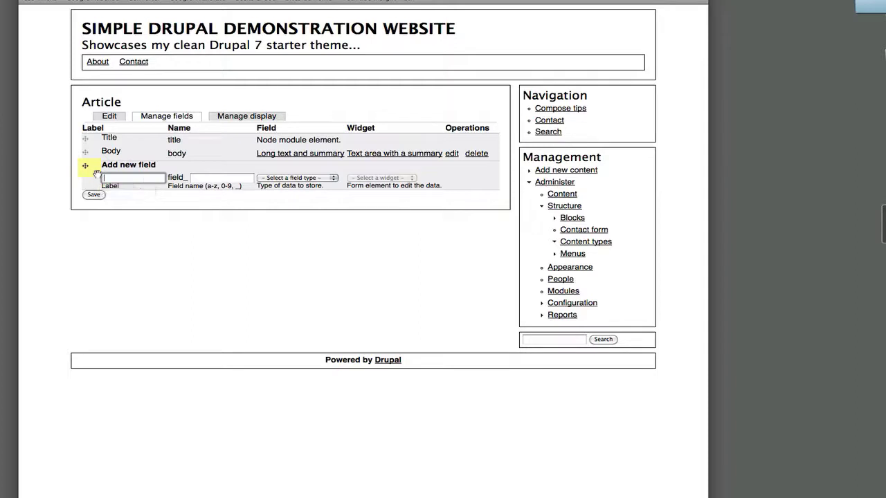
text(i)
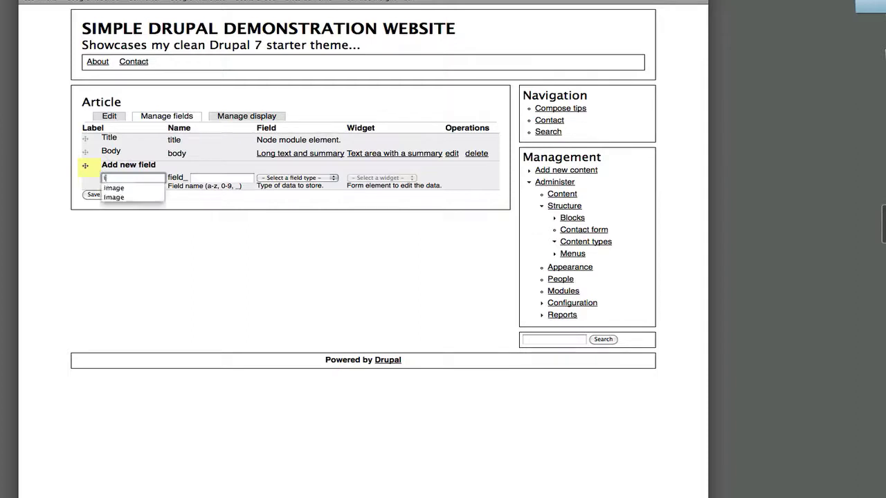
key(Down)
key(Down)
key(Return)
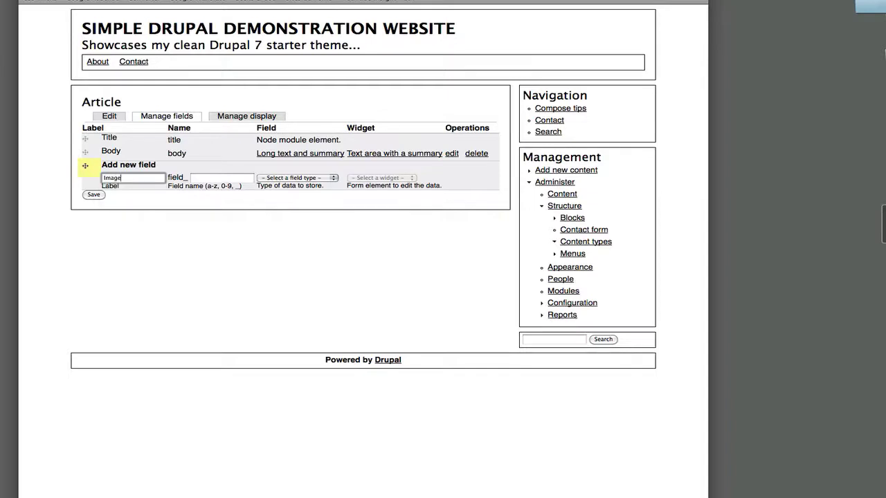
key(Tab)
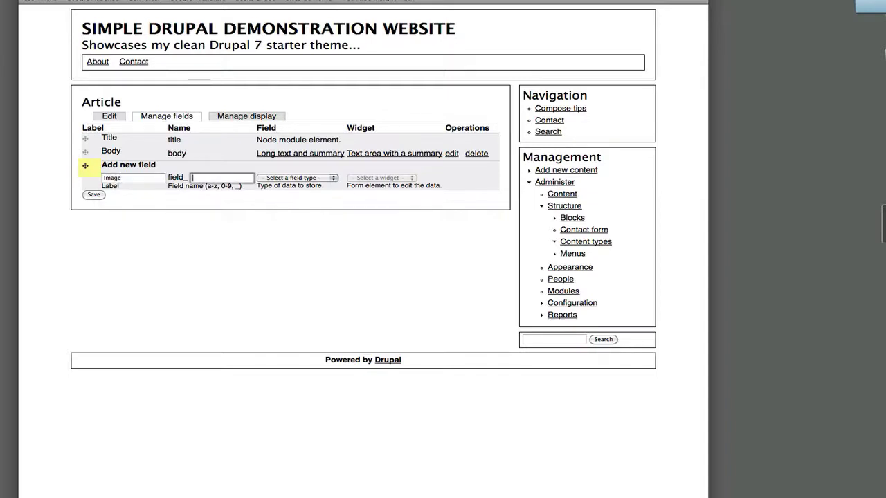
text(im)
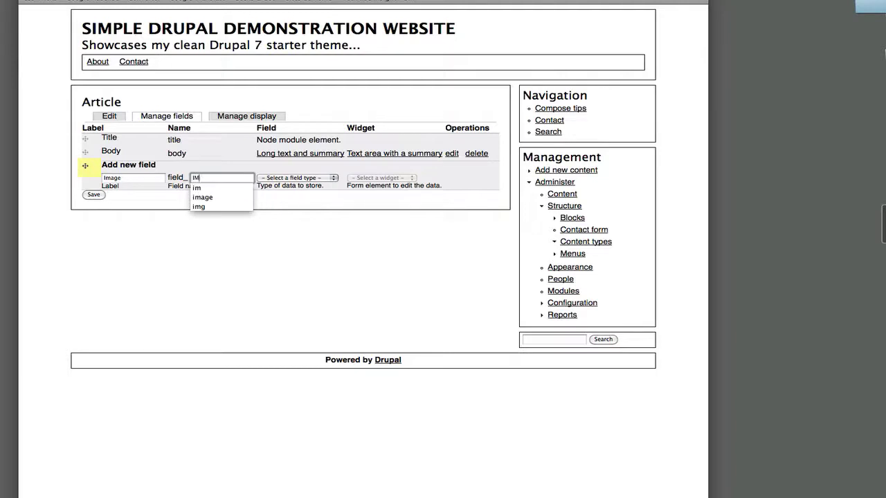
key(Down)
key(Down)
key(Down)
key(Return)
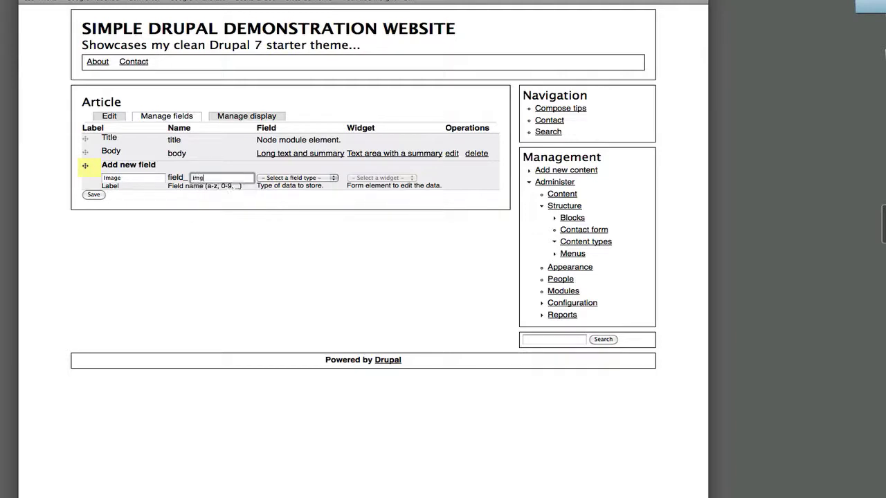
click(344, 283)
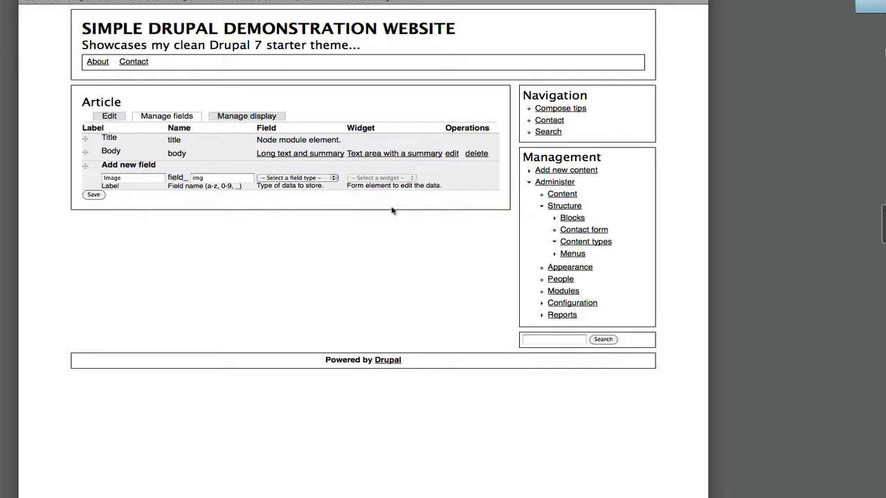
- Choose Image as the new field's type and Image as its widget
click(298, 178)
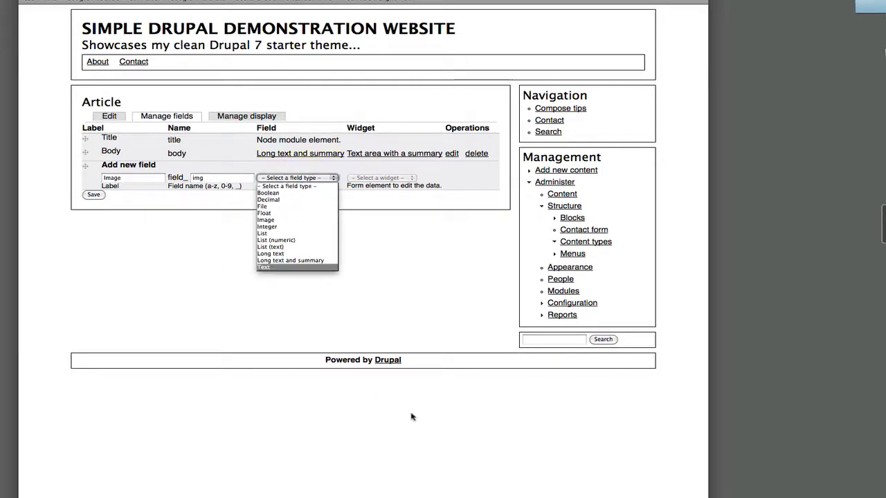
key(Down)
key(Down)
key(Down)
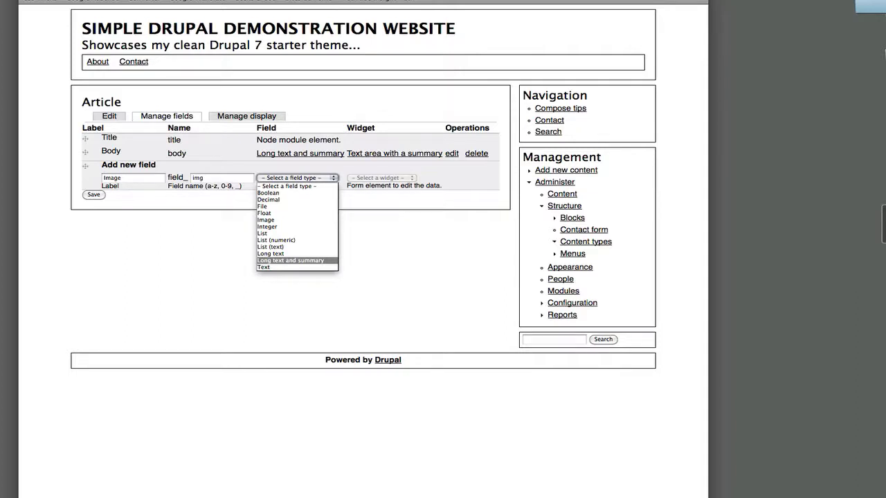
key(Up)
key(Up)
key(Up)
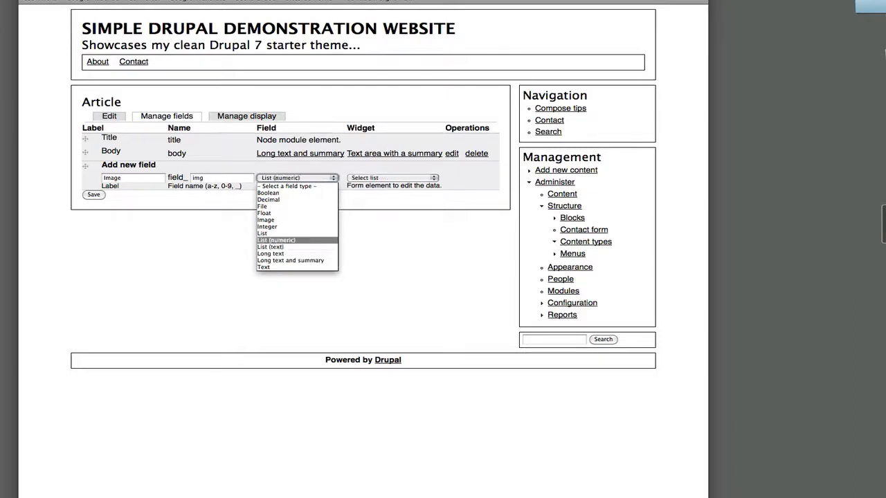
key(Up)
key(Up)
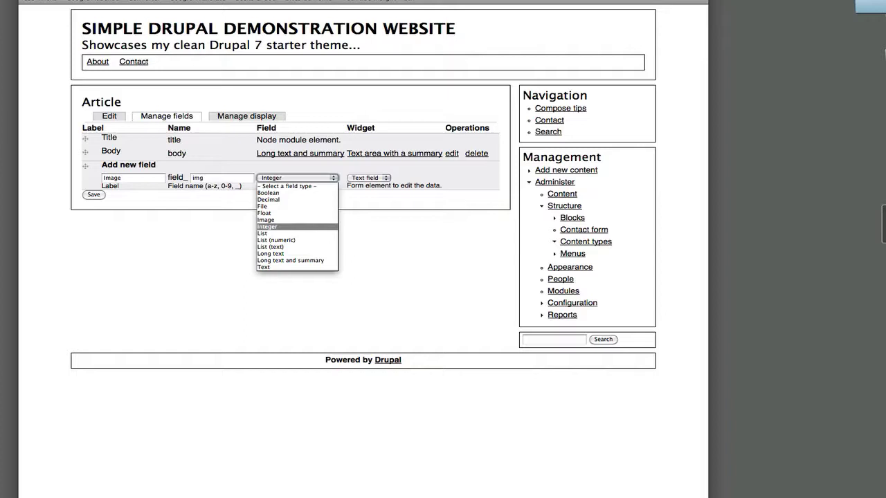
key(Down)
key(Up)
key(Up)
key(Return)
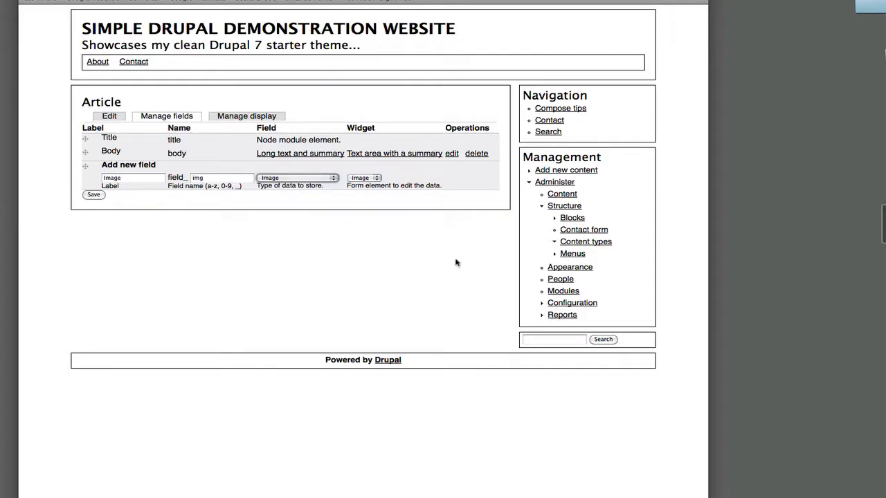
click(427, 179)
right_click(370, 180)
key(Escape)
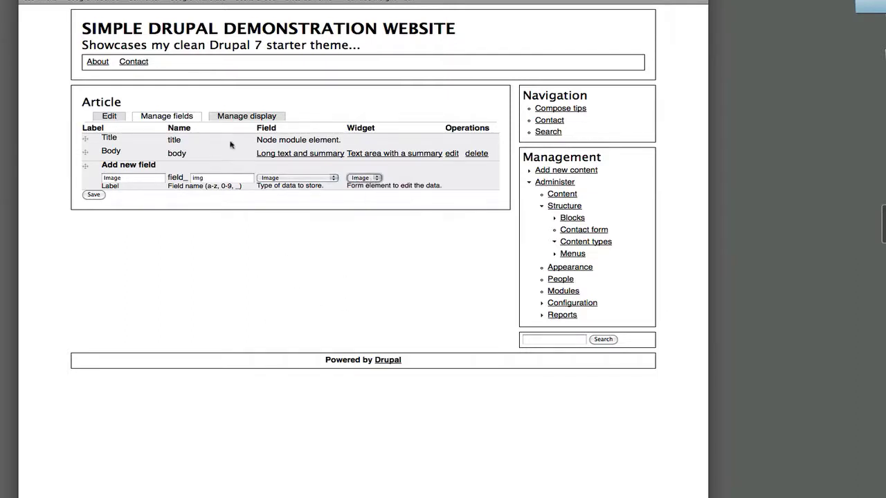
click(110, 200)
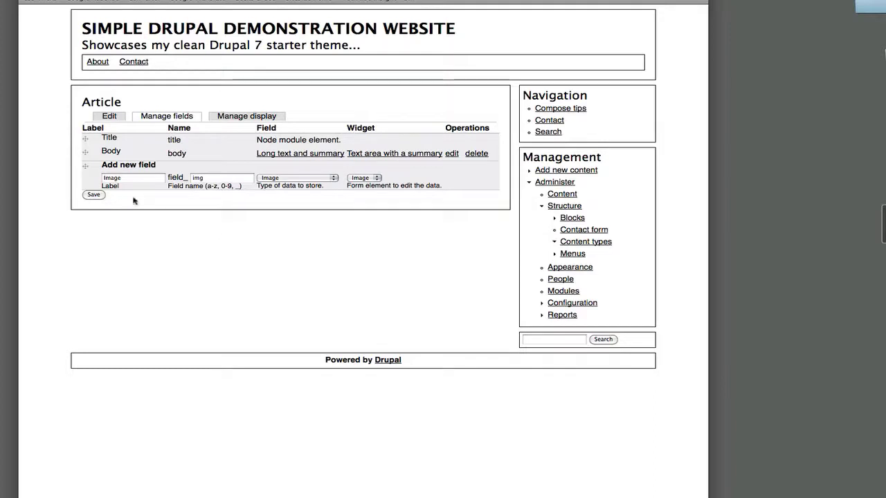
- Save the new Image field and its storage field settings
drag(79, 192, 83, 175)
right_click(96, 195)
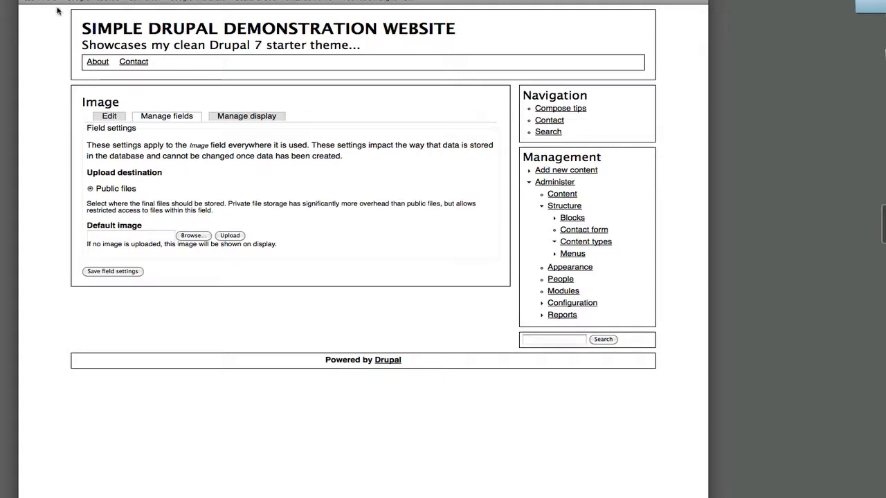
right_click(153, 316)
click(79, 268)
right_click(136, 294)
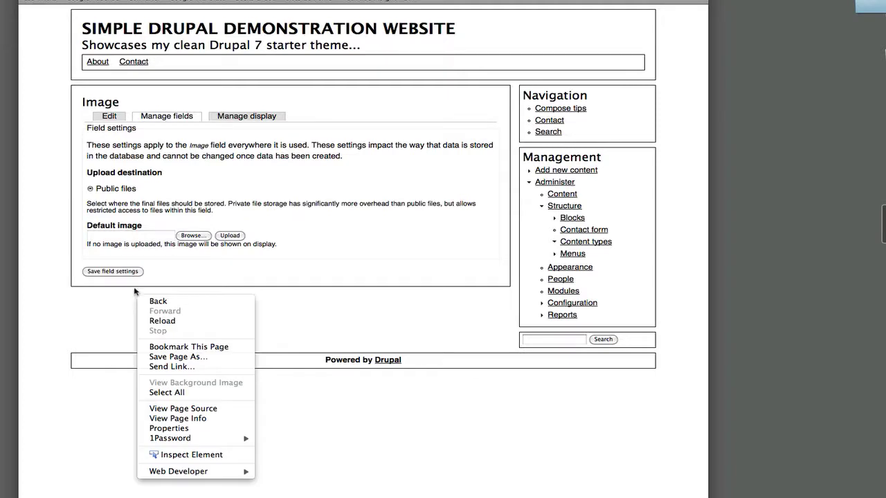
click(65, 192)
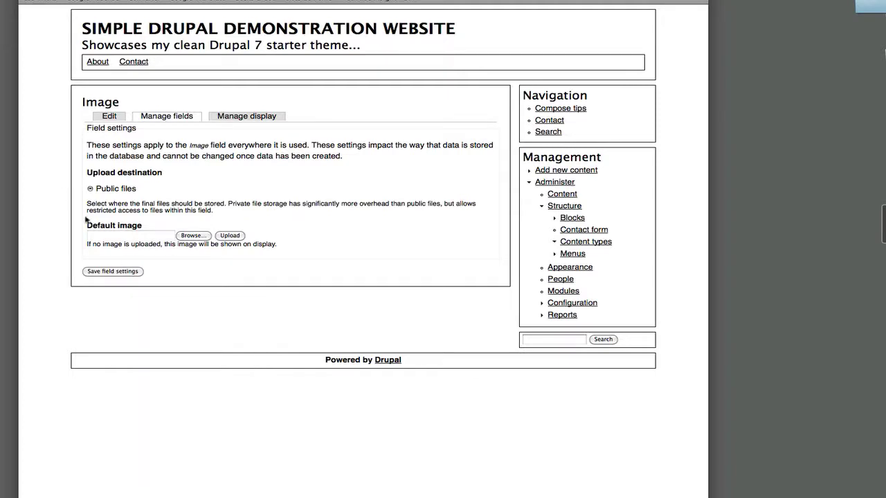
click(110, 273)
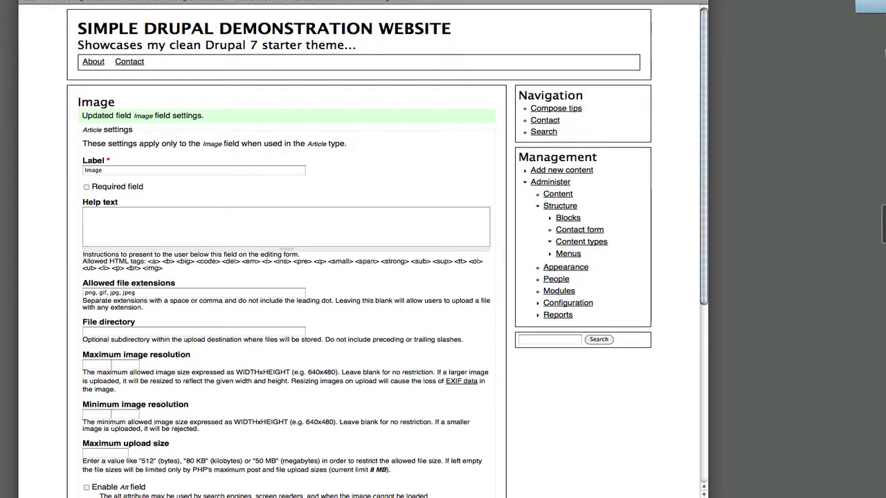
- Save the Image field's Article settings at the bottom of the page
scroll(158, 200, down, 3)
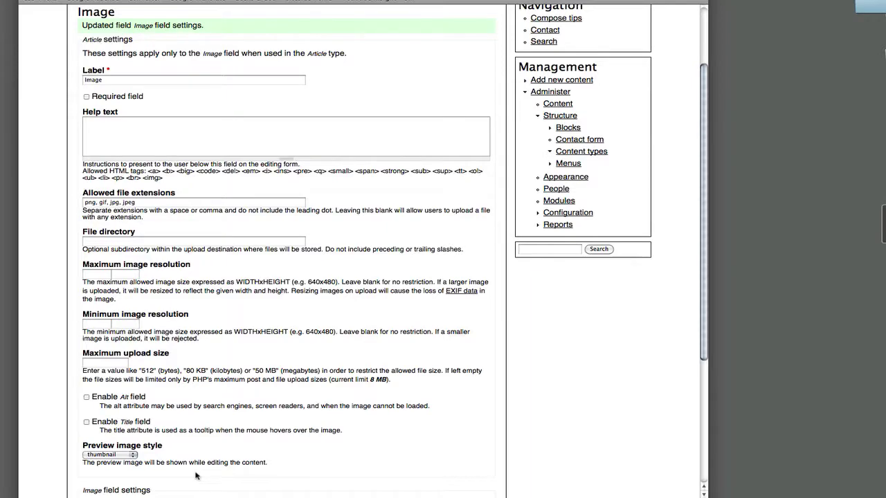
scroll(150, 172, down, 7)
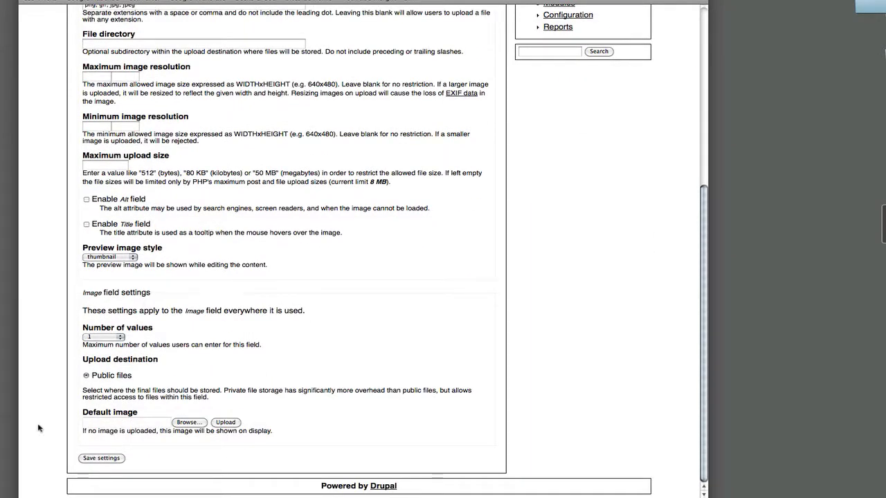
click(90, 460)
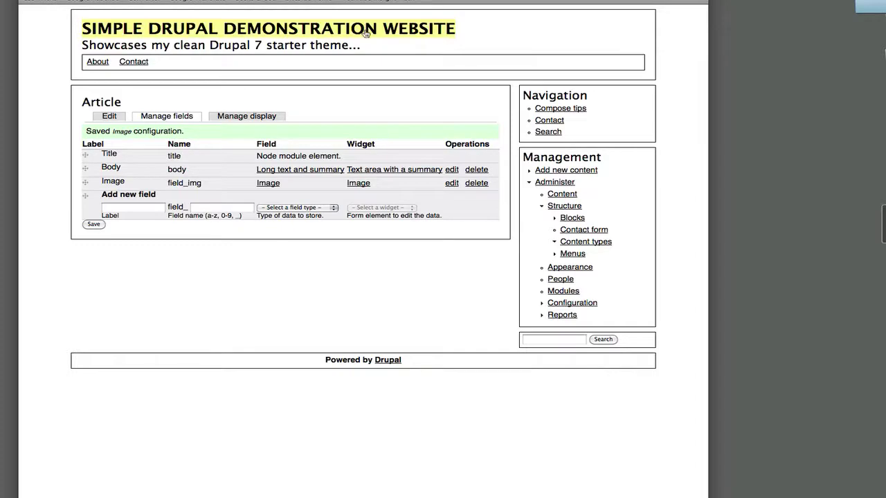
- From the front page, edit 'Plaga Macto Euismod Torqueo Melior Ideo' and scroll to its Image field
click(363, 34)
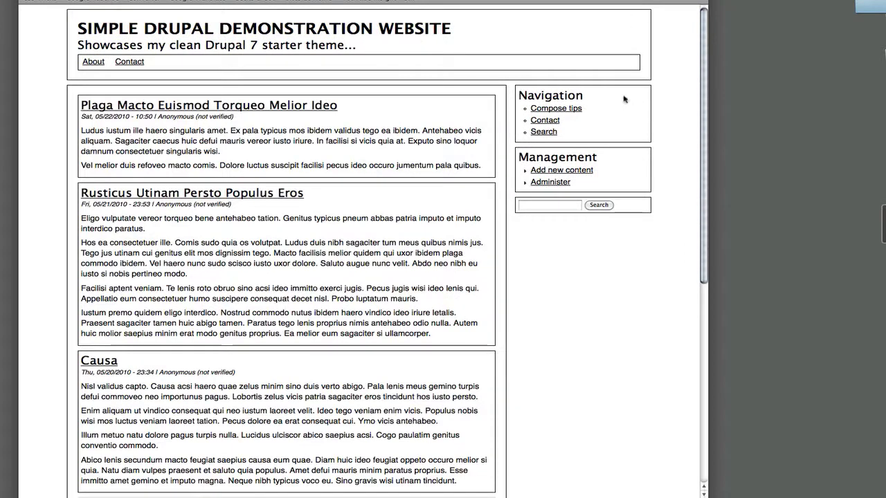
right_click(87, 87)
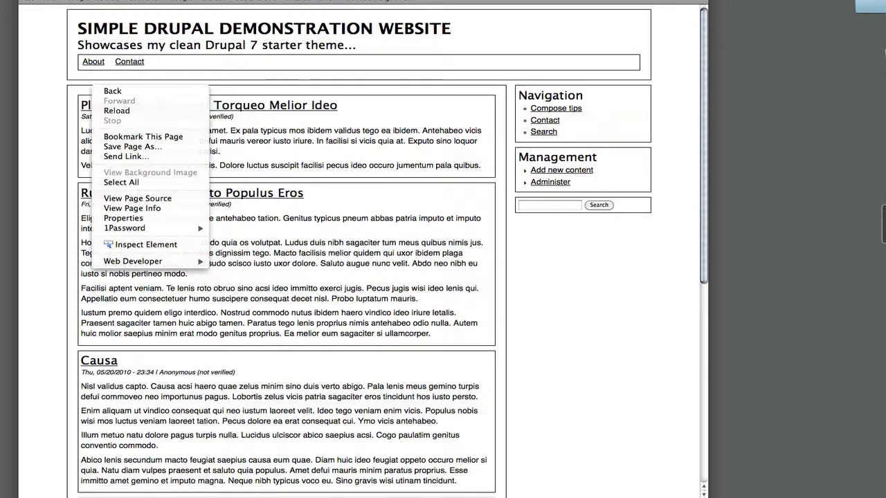
right_click(232, 123)
key(Escape)
click(233, 107)
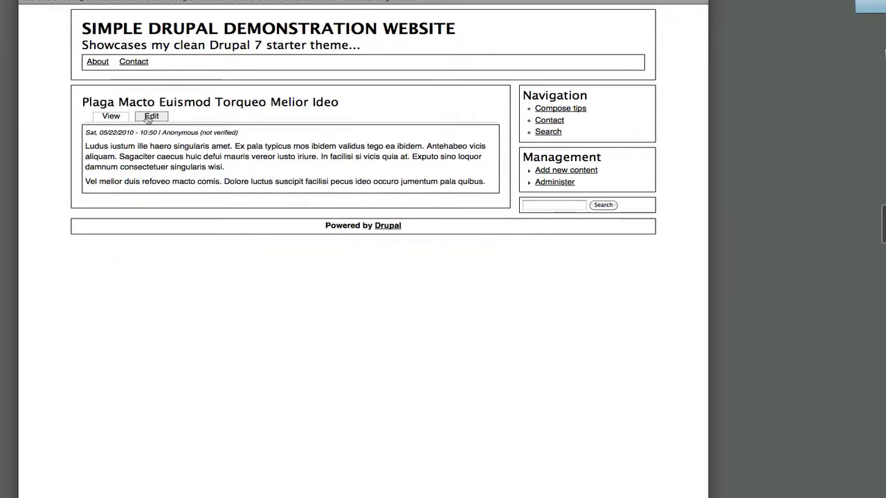
click(150, 119)
scroll(156, 164, down, 2)
scroll(159, 175, down, 3)
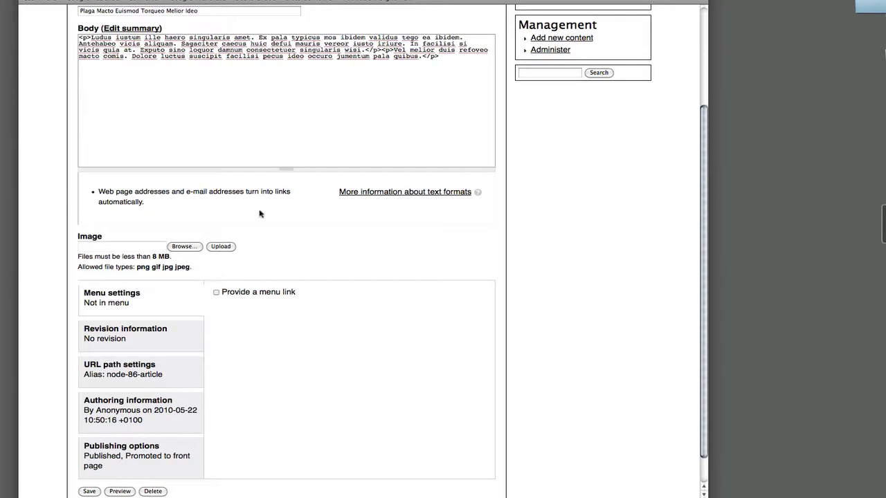
- Select Me-Sat-Down_bigger.jpg from the Desktop and upload it to the Image field
click(199, 249)
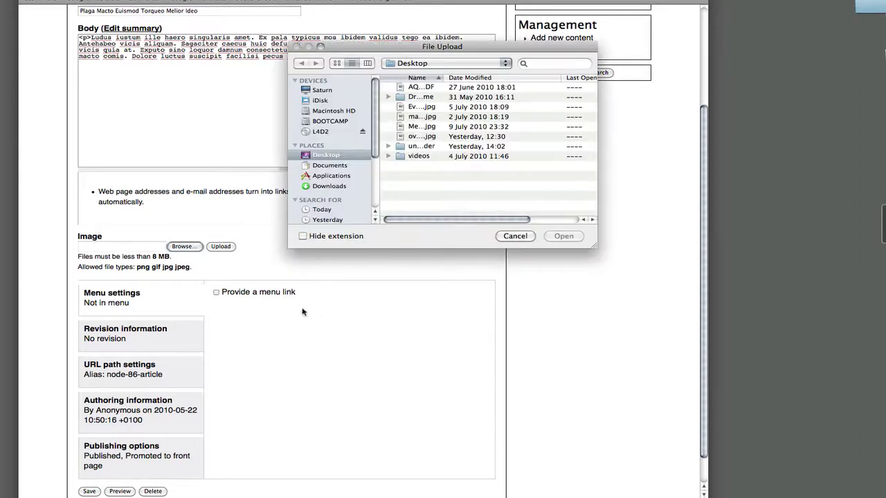
click(469, 127)
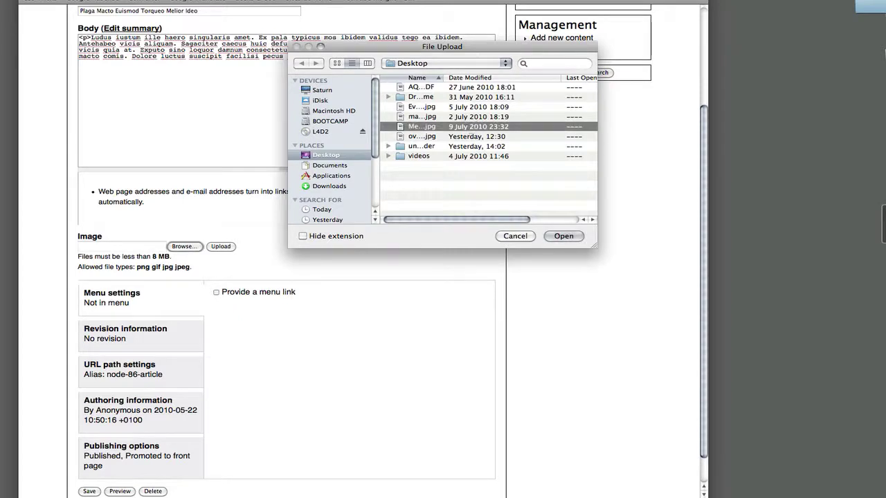
key(Return)
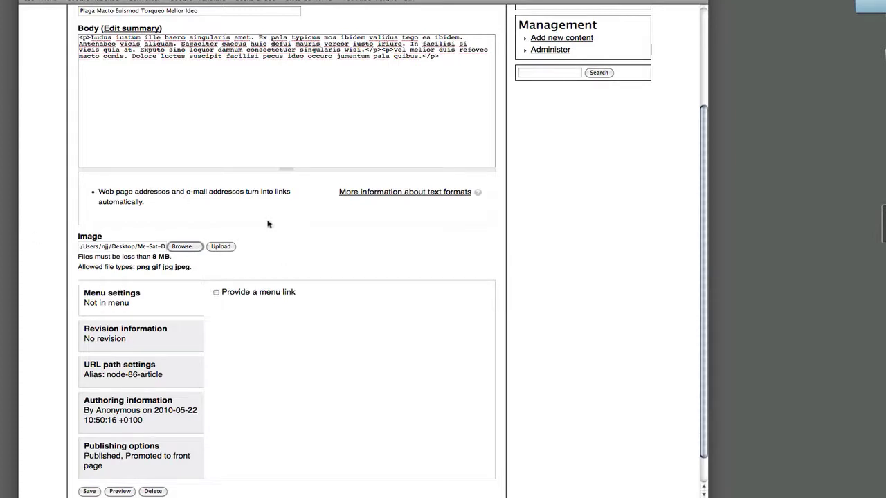
click(235, 242)
click(229, 247)
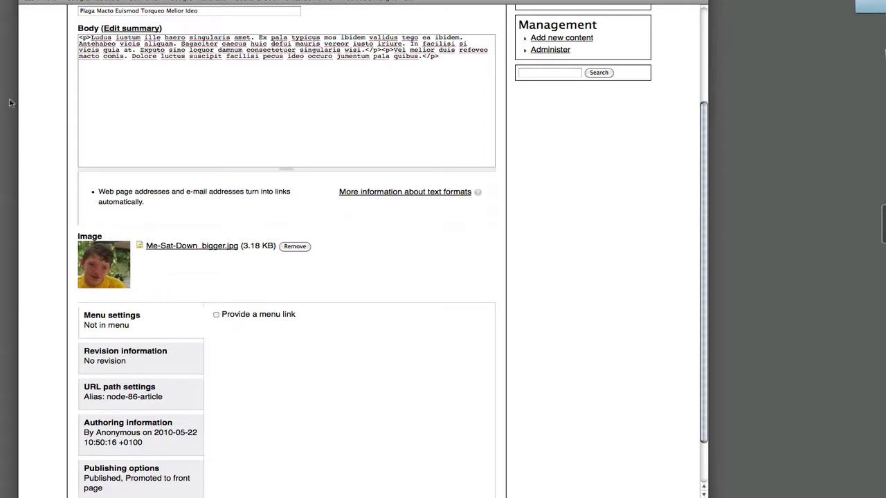
- Scroll to the bottom of the Edit Article form and save the article
scroll(56, 62, down, 2)
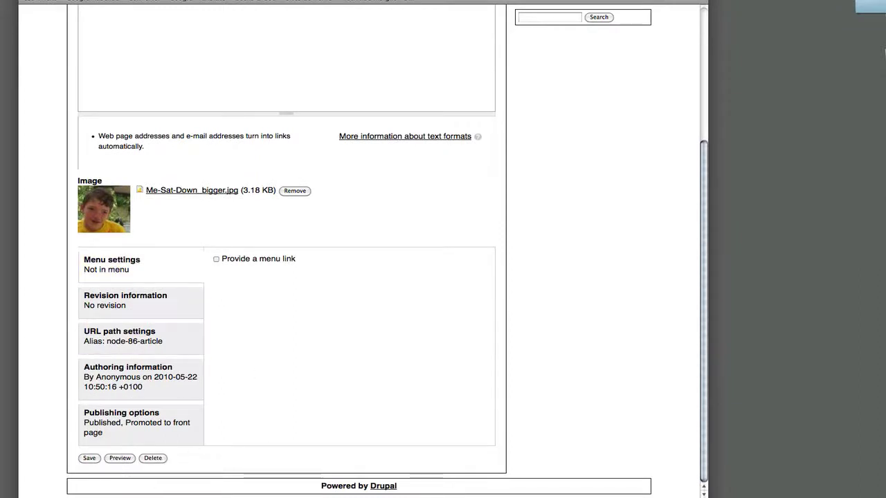
click(90, 459)
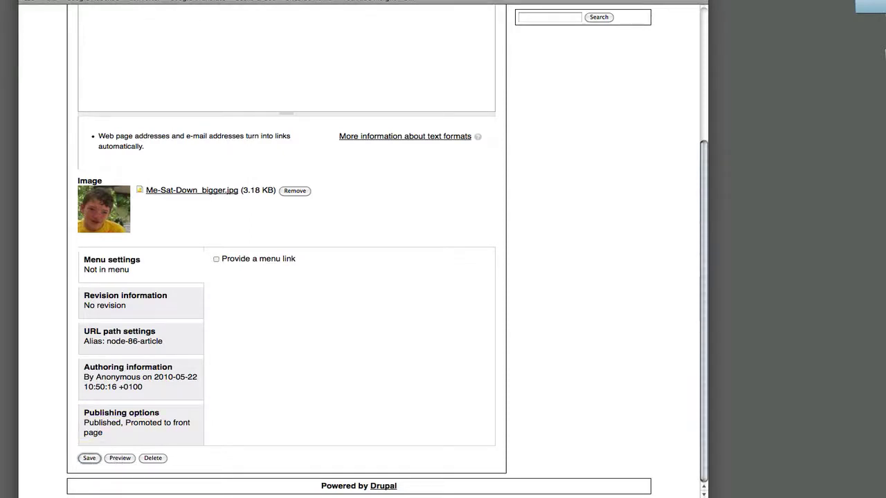